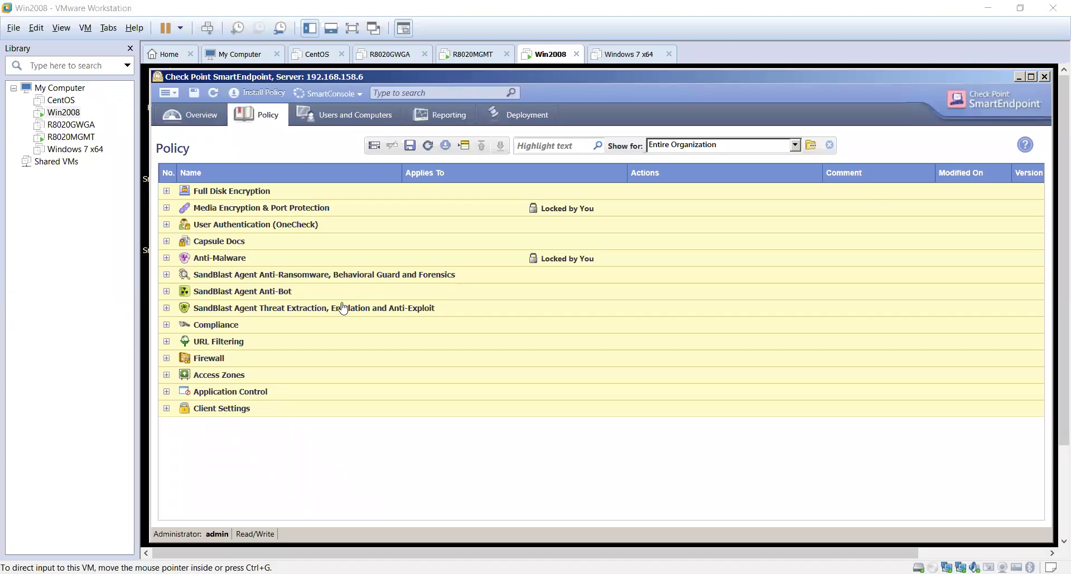
Step: Expand the Anti-Malware policy to its Entire Organization rule and collapse the '1 more rule' section
click(166, 258)
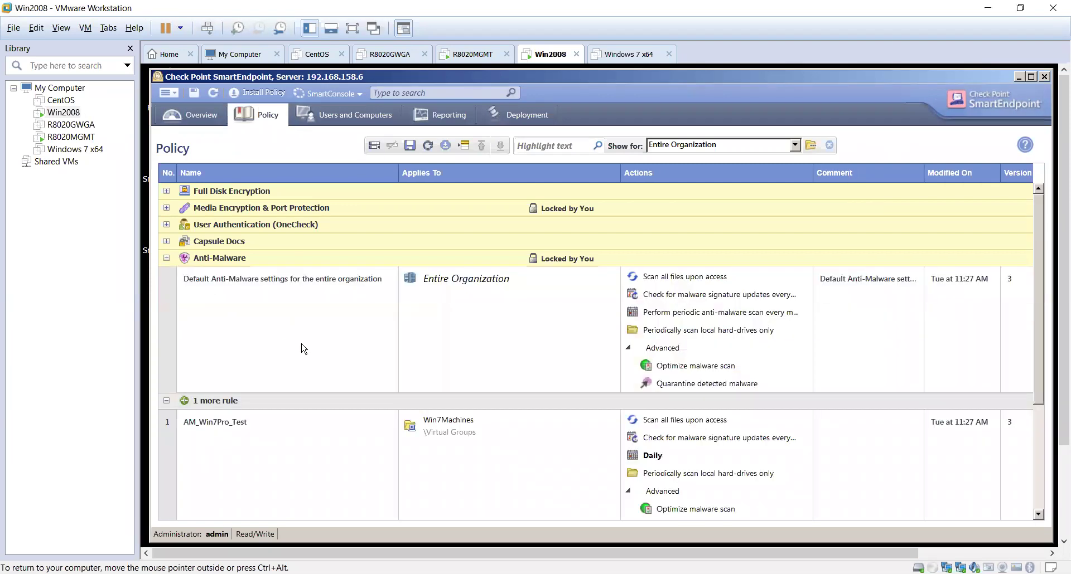
click(166, 401)
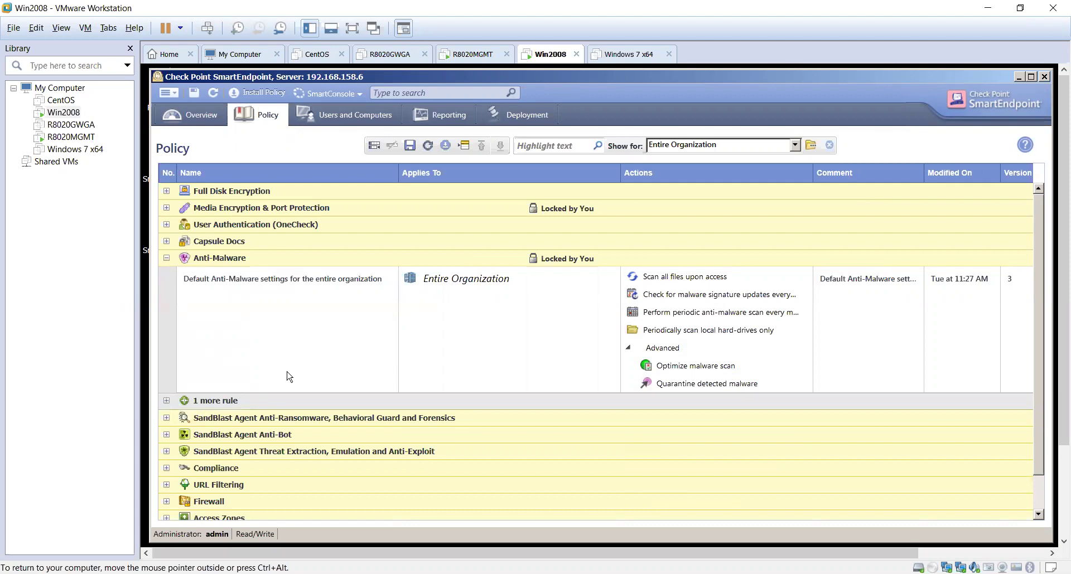
click(374, 146)
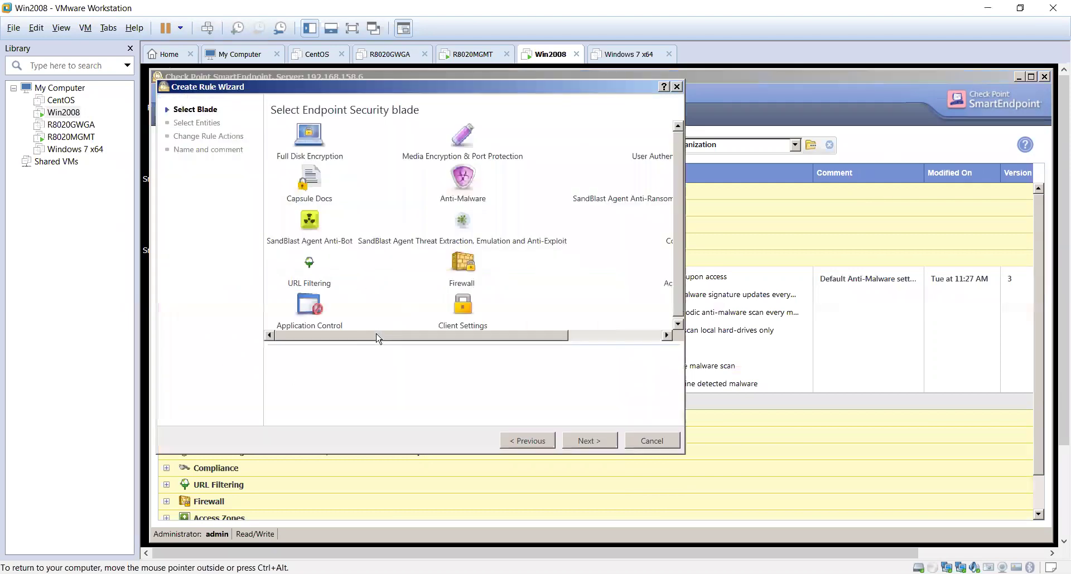
click(468, 186)
click(580, 443)
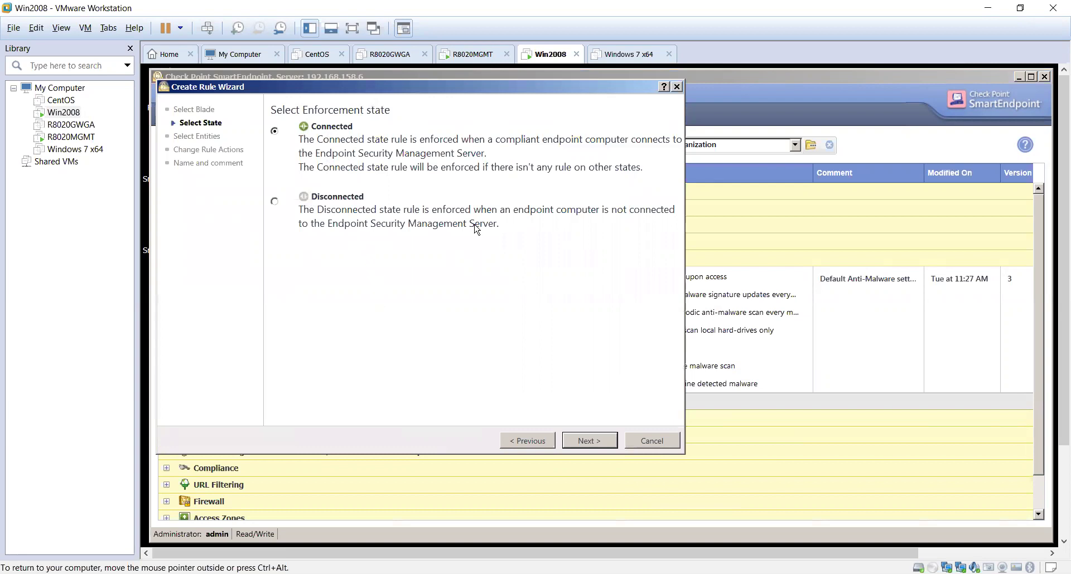
click(646, 444)
click(647, 446)
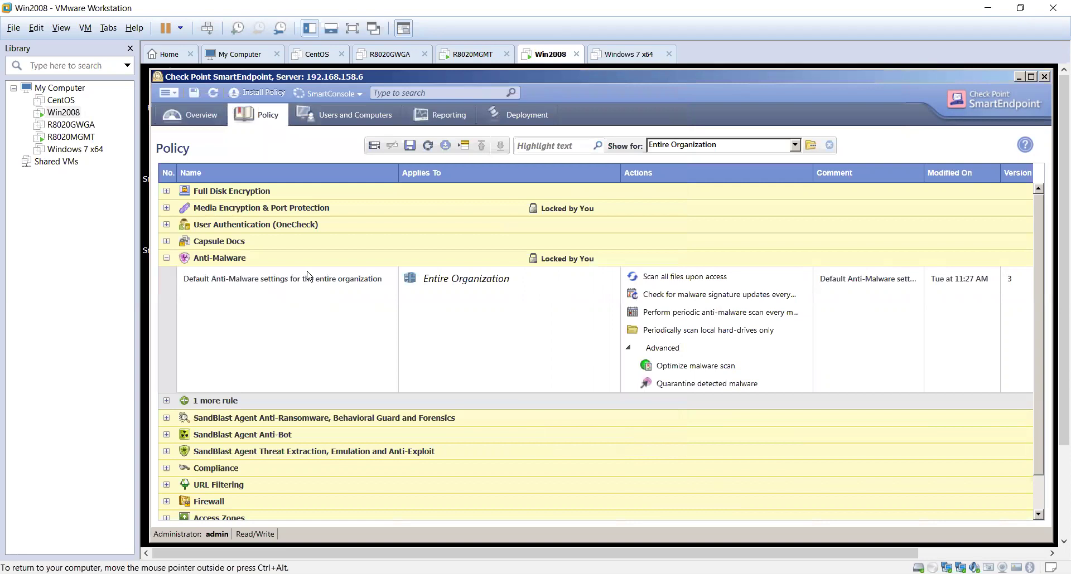
Step: Enable Web Protection in the shared 'Scan all files upon access' action
click(680, 282)
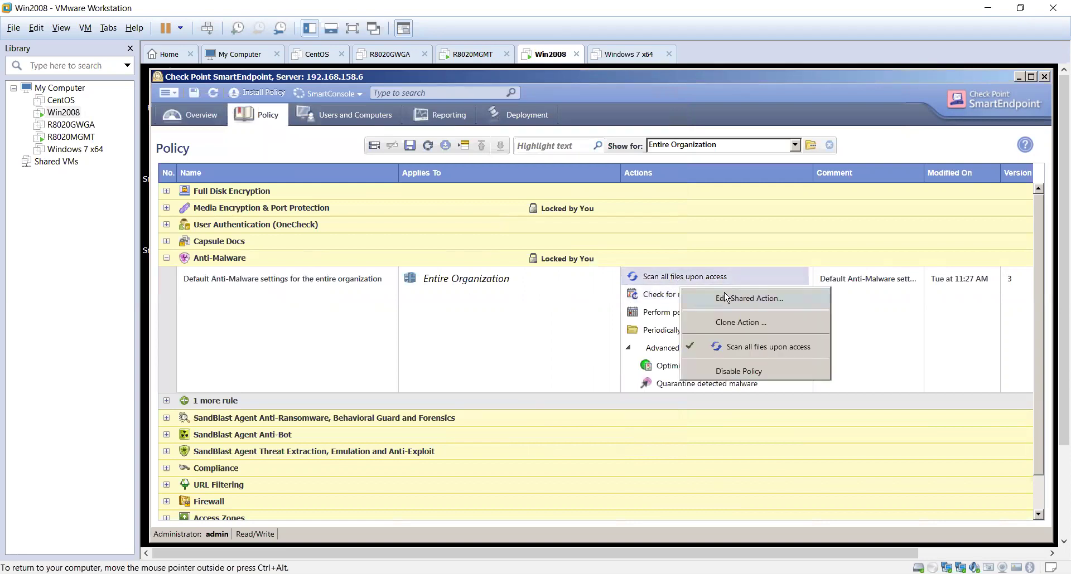
key(Escape)
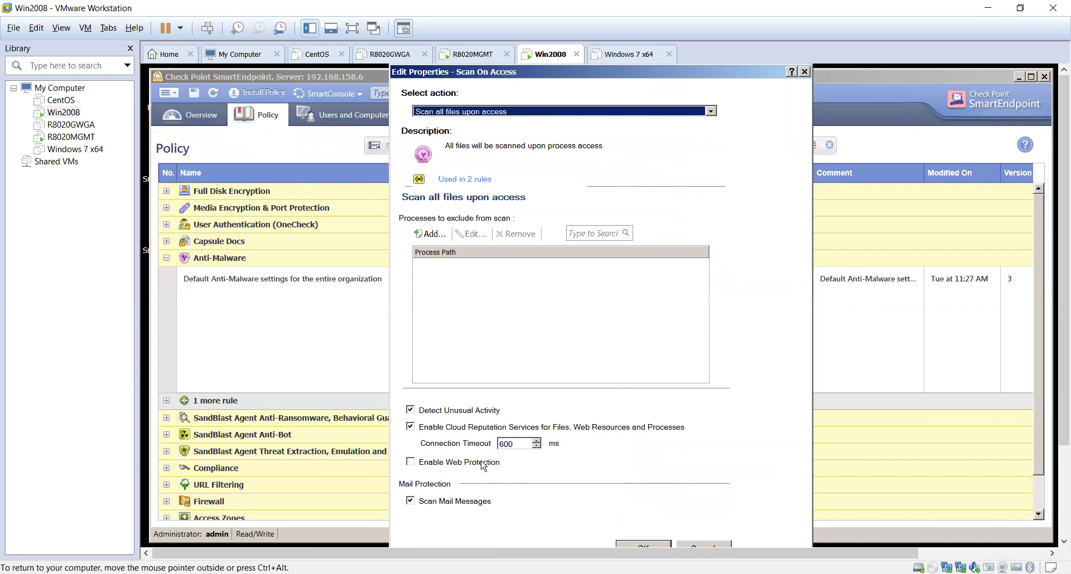
click(483, 463)
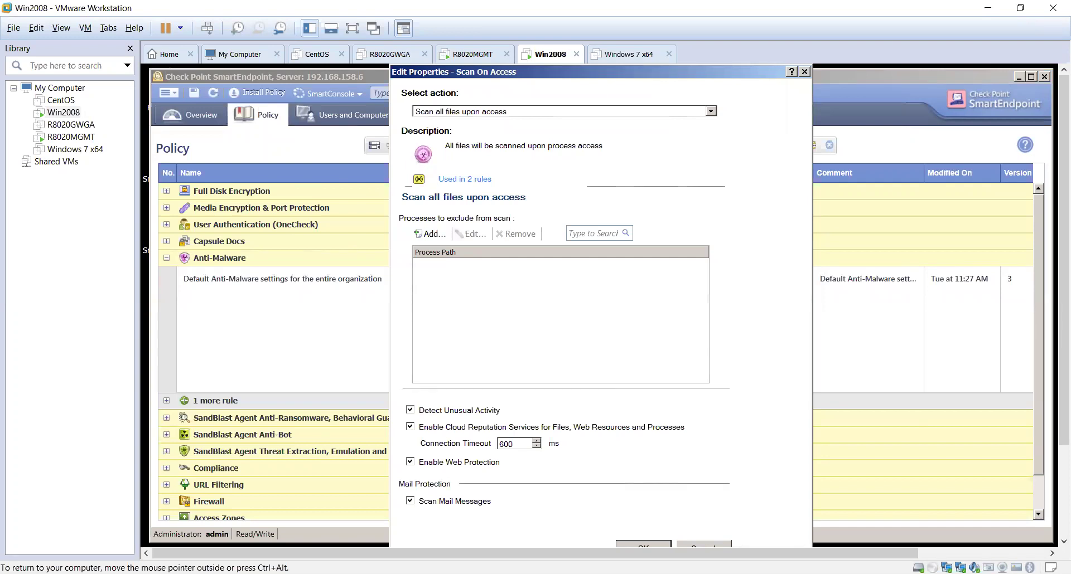
click(681, 544)
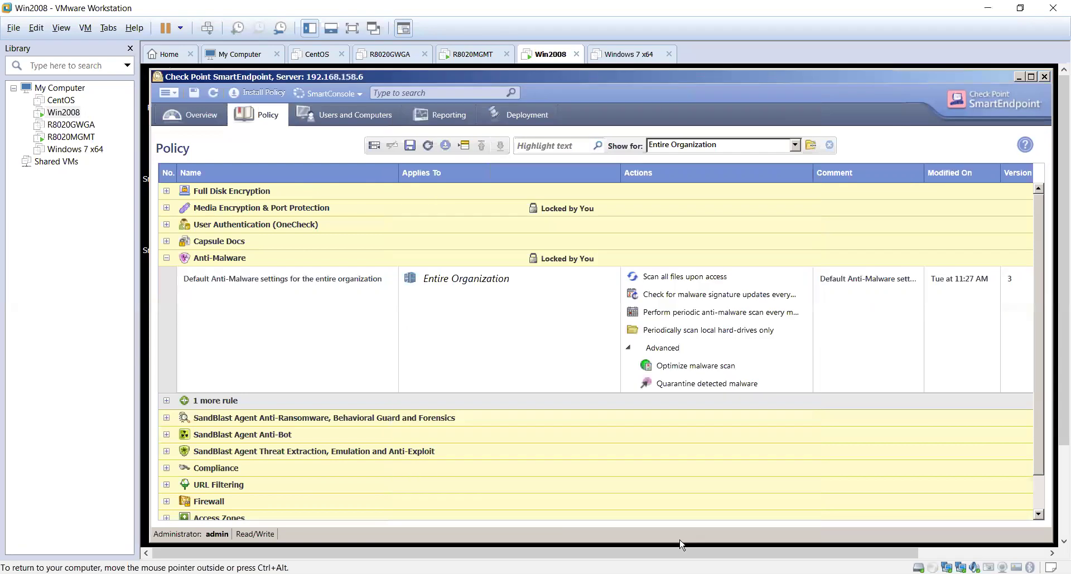
right_click(684, 299)
click(757, 312)
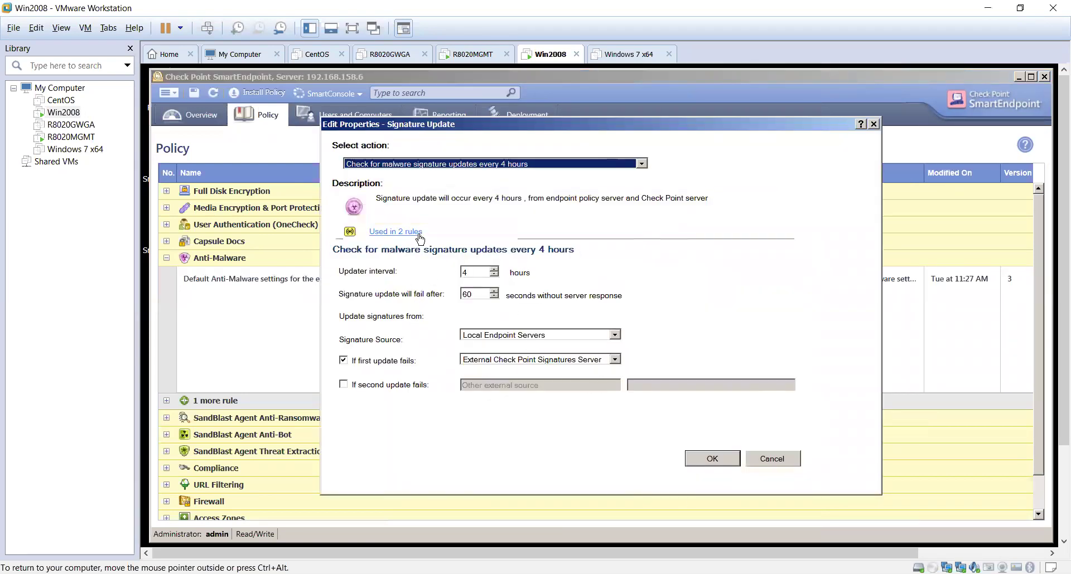
click(492, 165)
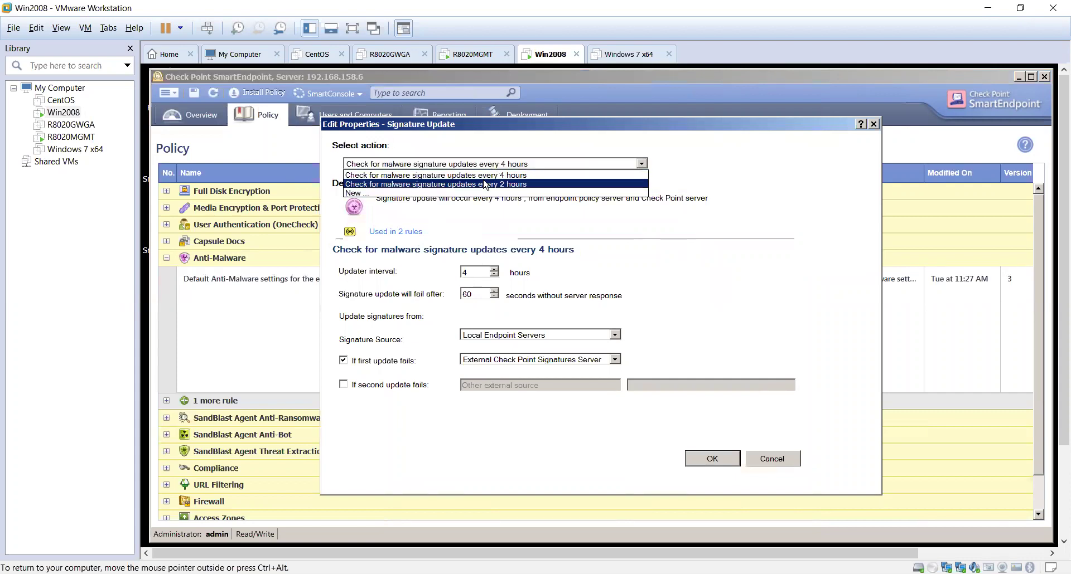
click(736, 287)
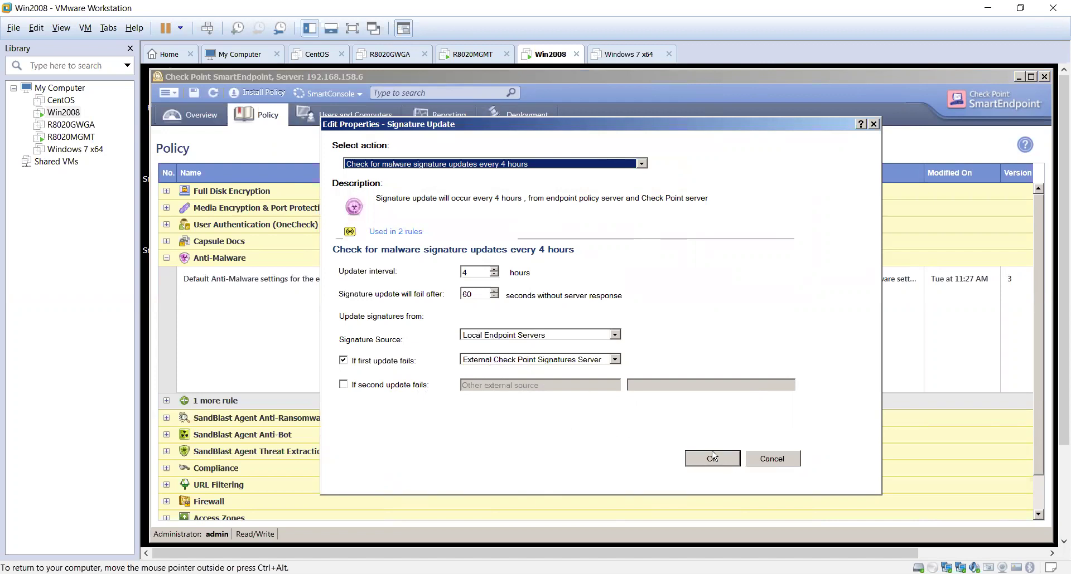
click(766, 458)
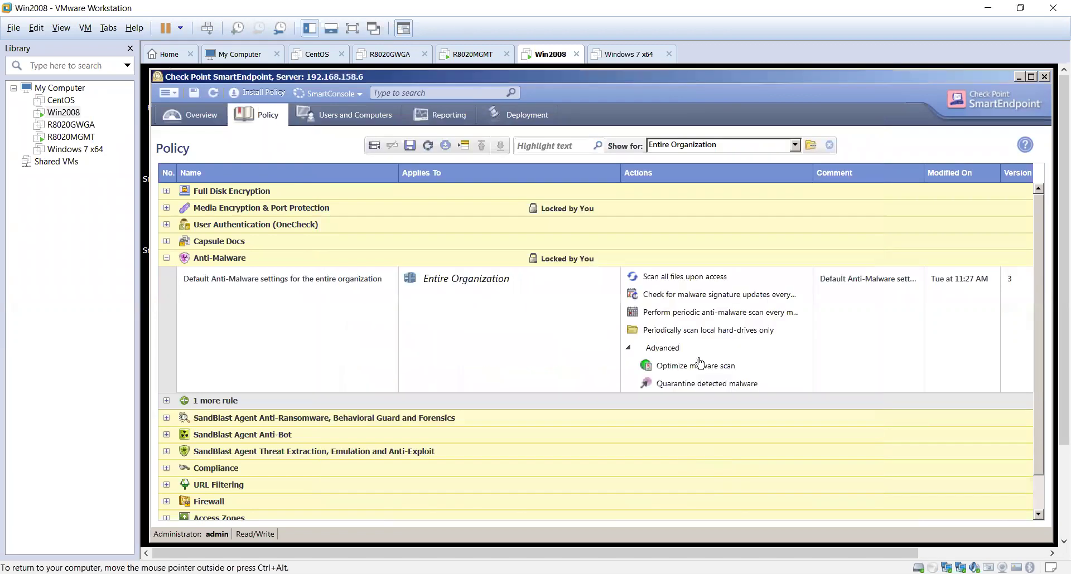
Step: Open the periodic scan schedule and review its schedule and period lists, keeping Month
click(697, 318)
click(758, 338)
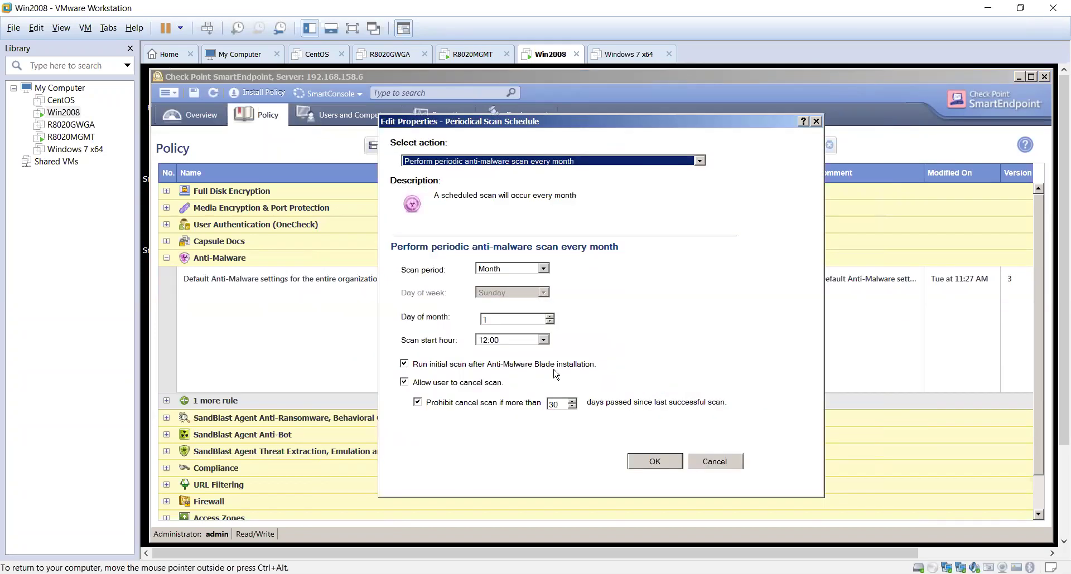
click(598, 162)
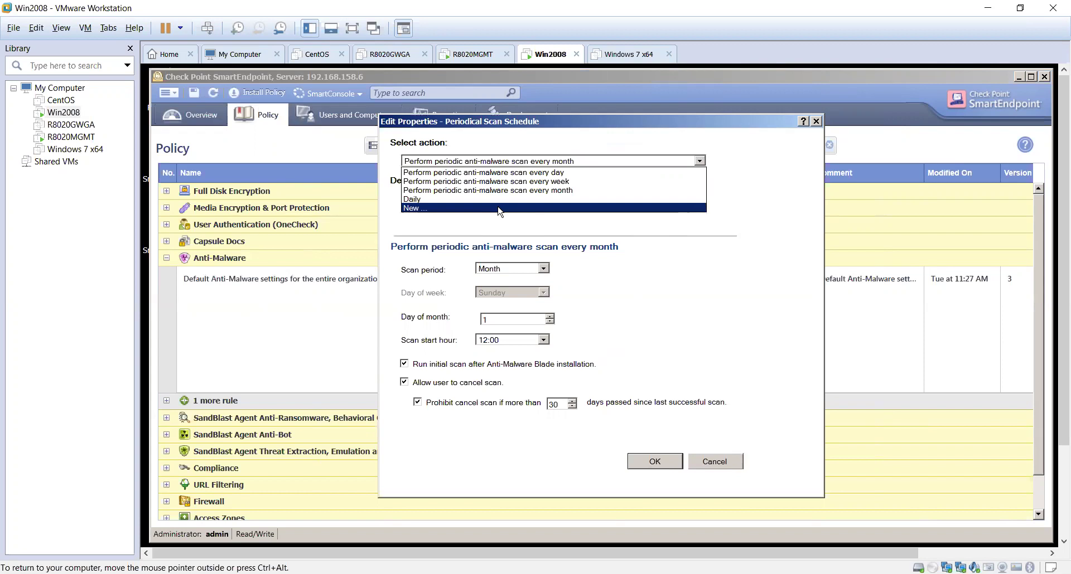
click(542, 268)
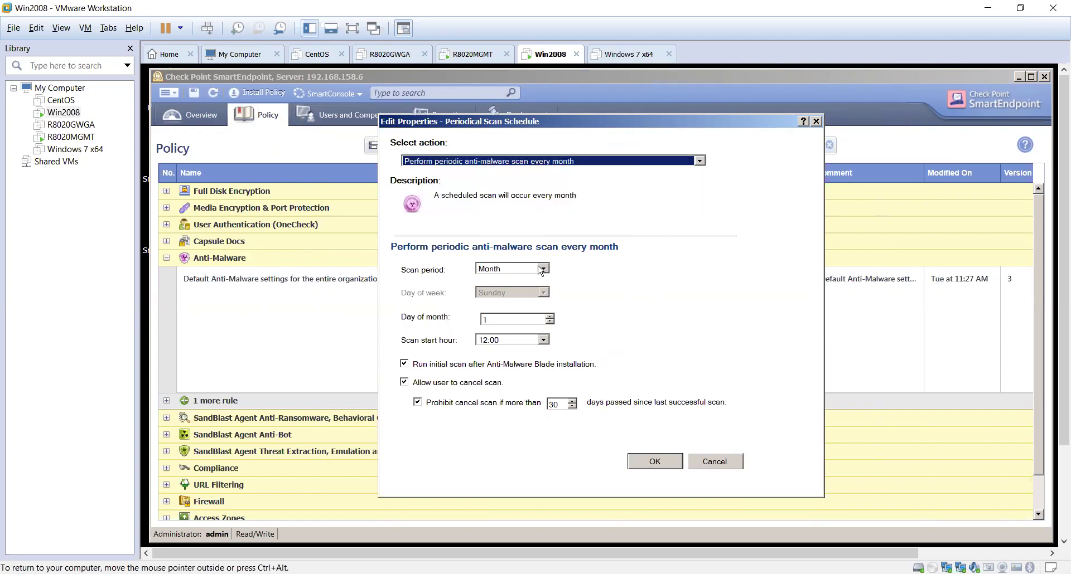
click(542, 269)
click(619, 295)
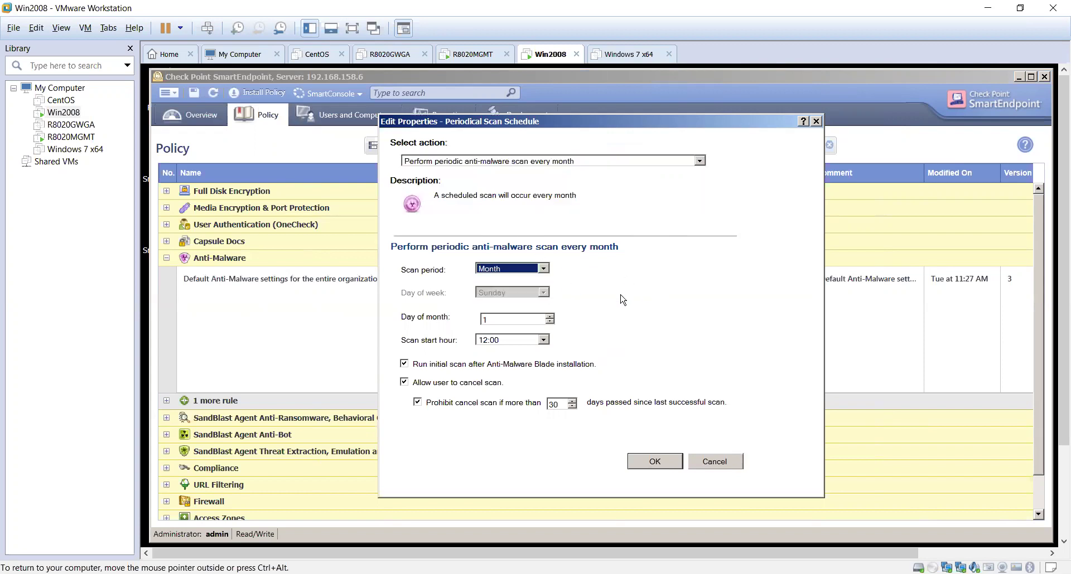
Step: Try the Week (Sunday) and Day scan periods, then set the period back to Month
click(544, 272)
click(537, 289)
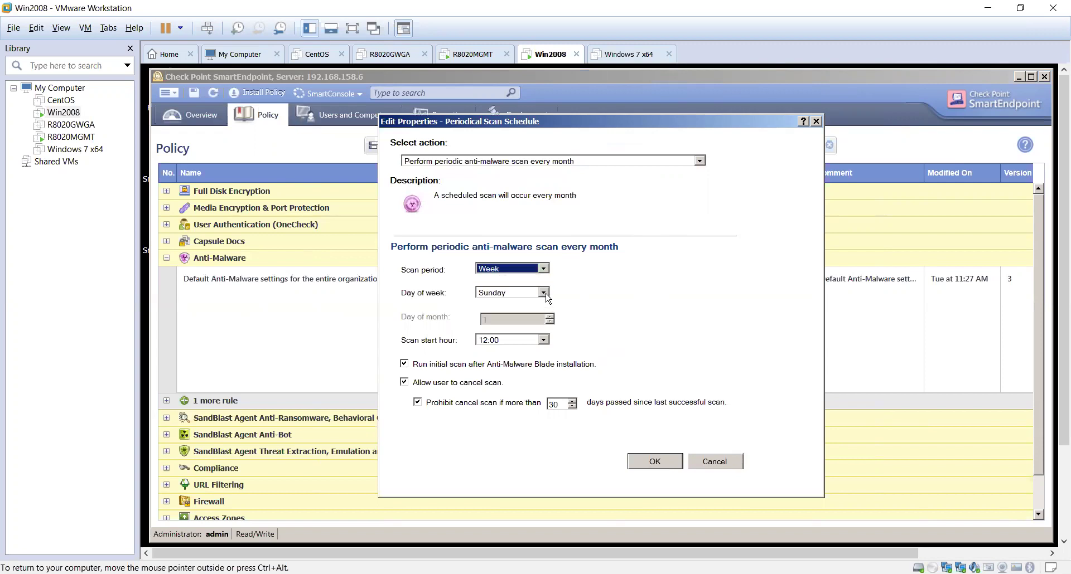
click(543, 293)
click(544, 274)
click(542, 270)
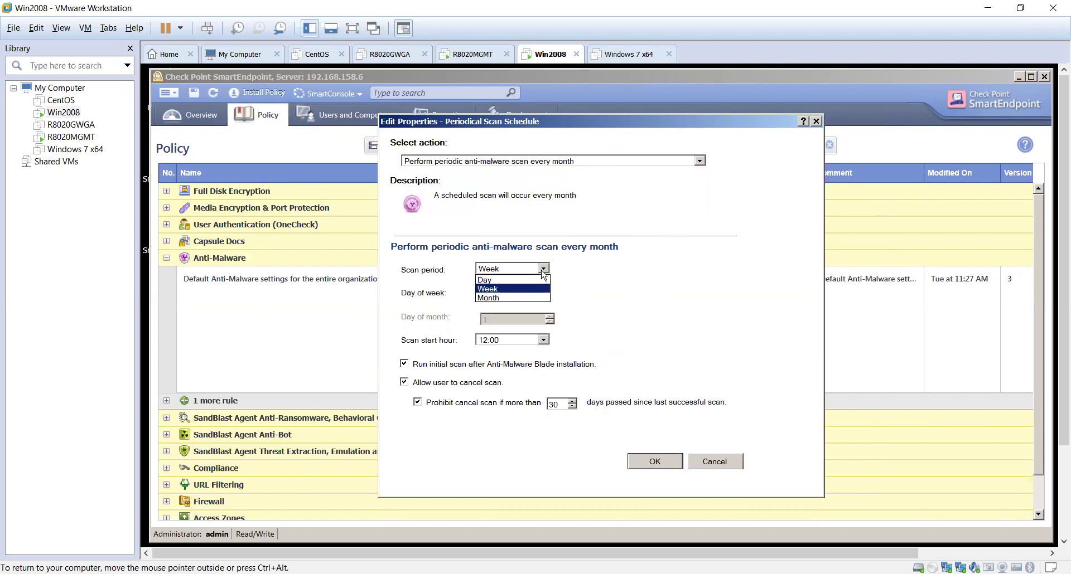
click(535, 280)
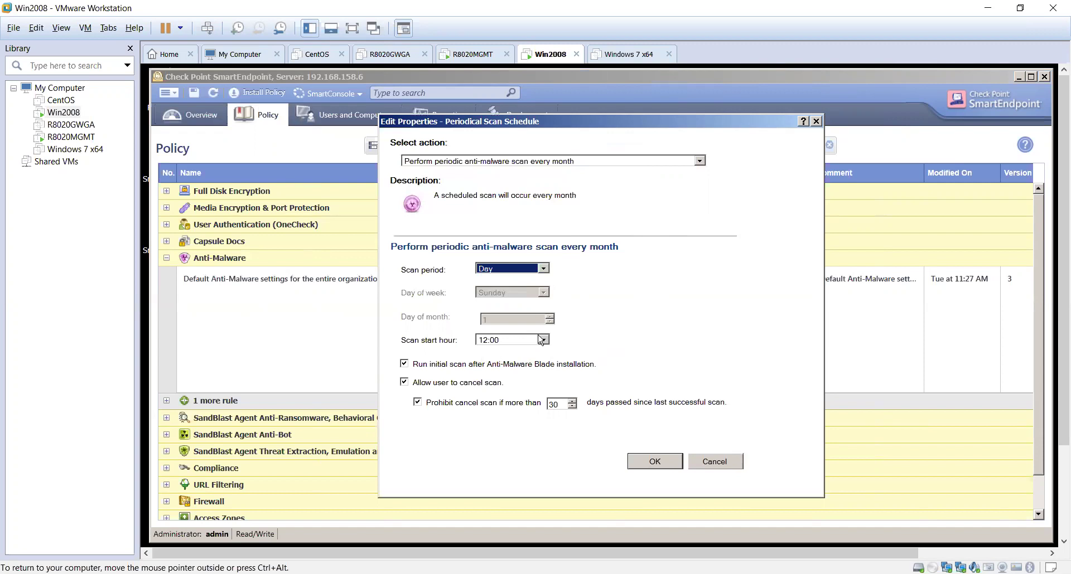
click(543, 270)
click(536, 298)
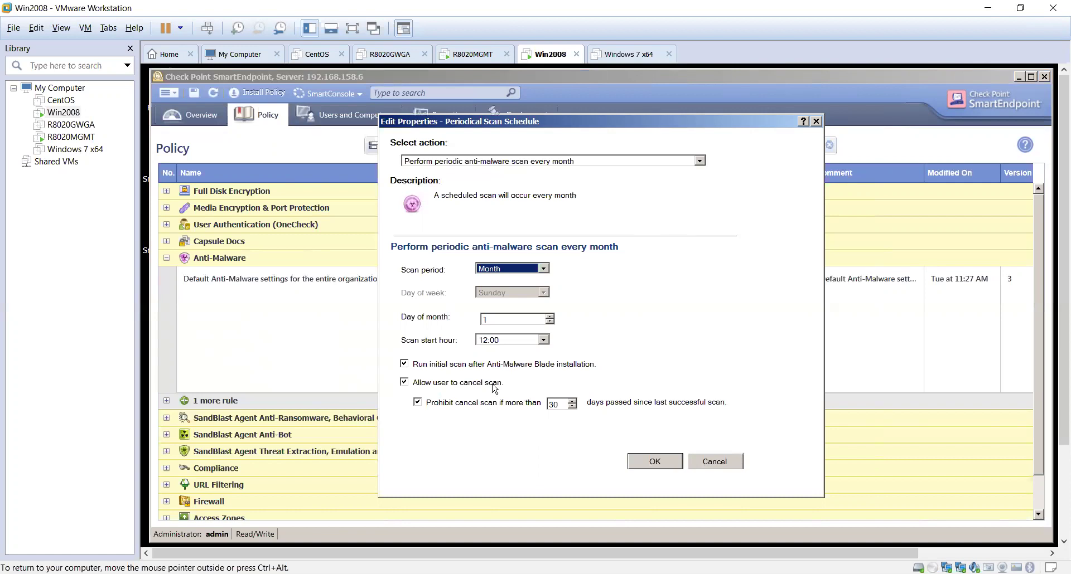
Step: Untick letting users cancel the scan, then cancel the schedule dialog without saving
click(490, 384)
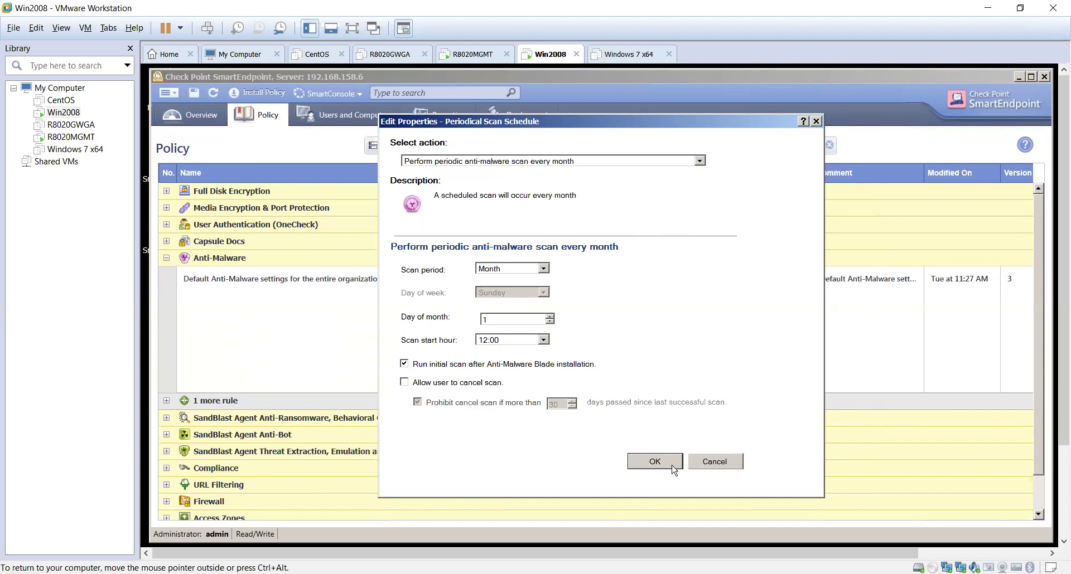
click(716, 462)
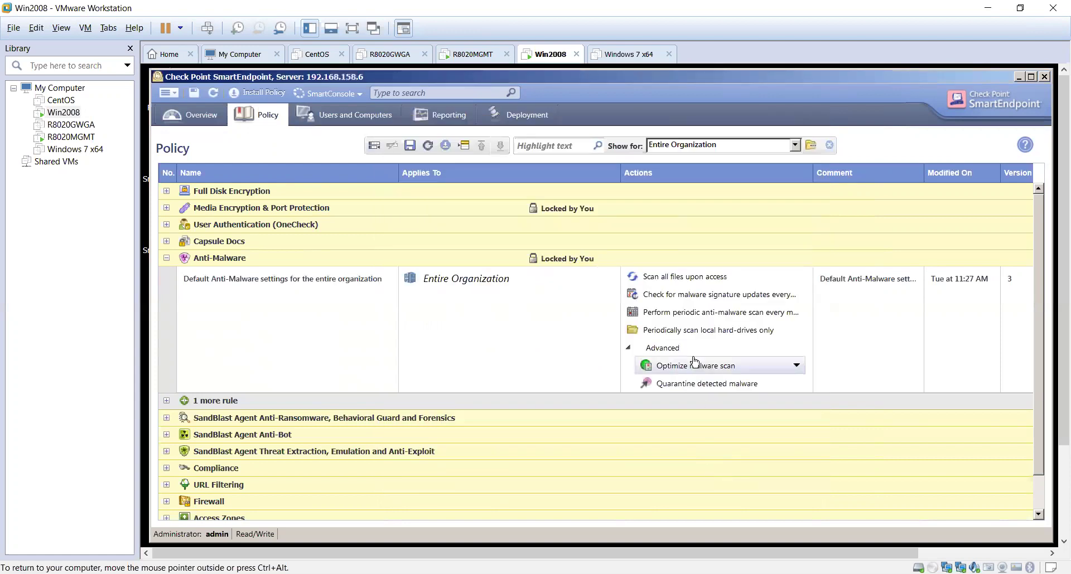
right_click(700, 332)
Step: Edit the shared scan targets action to review its Scheduled Scan Targets settings
click(770, 352)
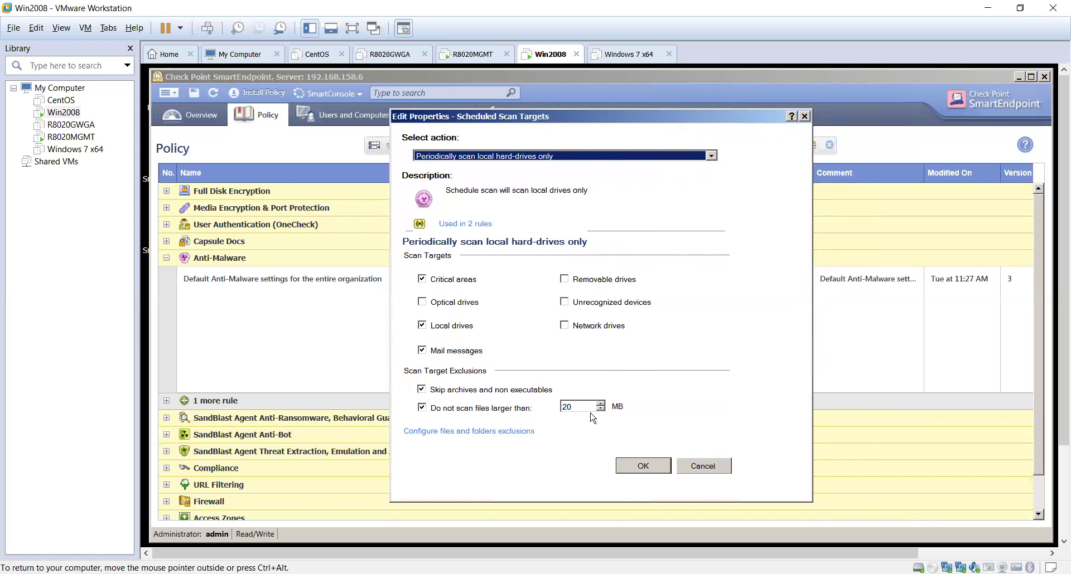
Step: Open the file and folder exclusions and start a path exclusion, then cancel every dialog unchanged
click(474, 433)
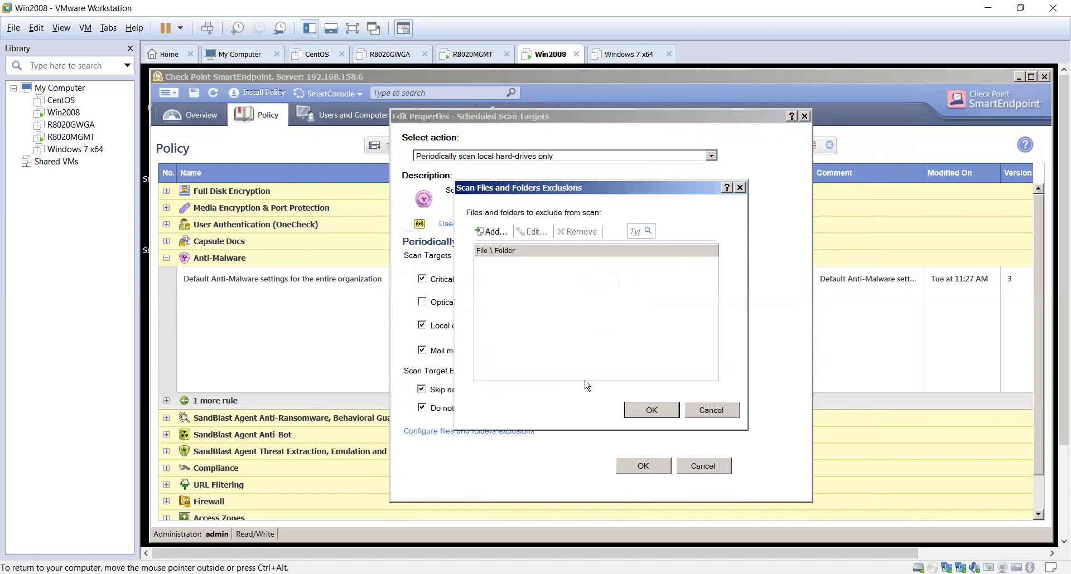
click(493, 232)
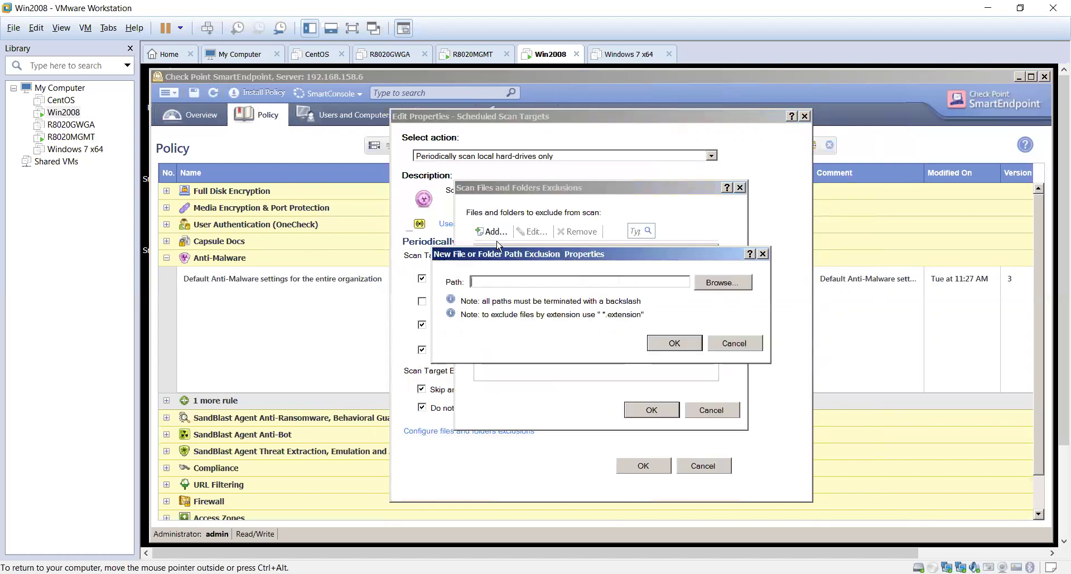
click(725, 345)
click(725, 345)
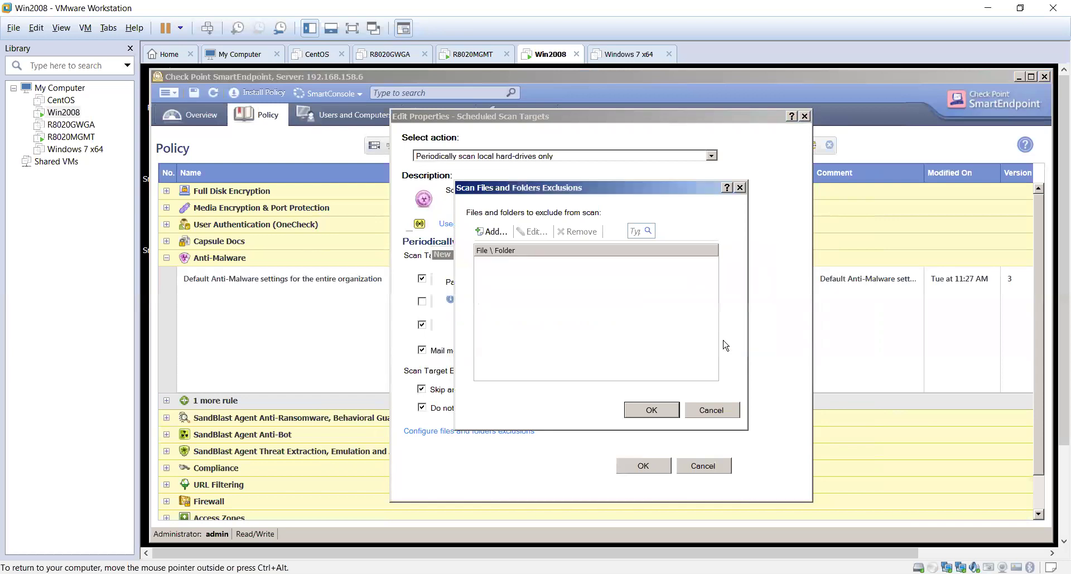
click(712, 410)
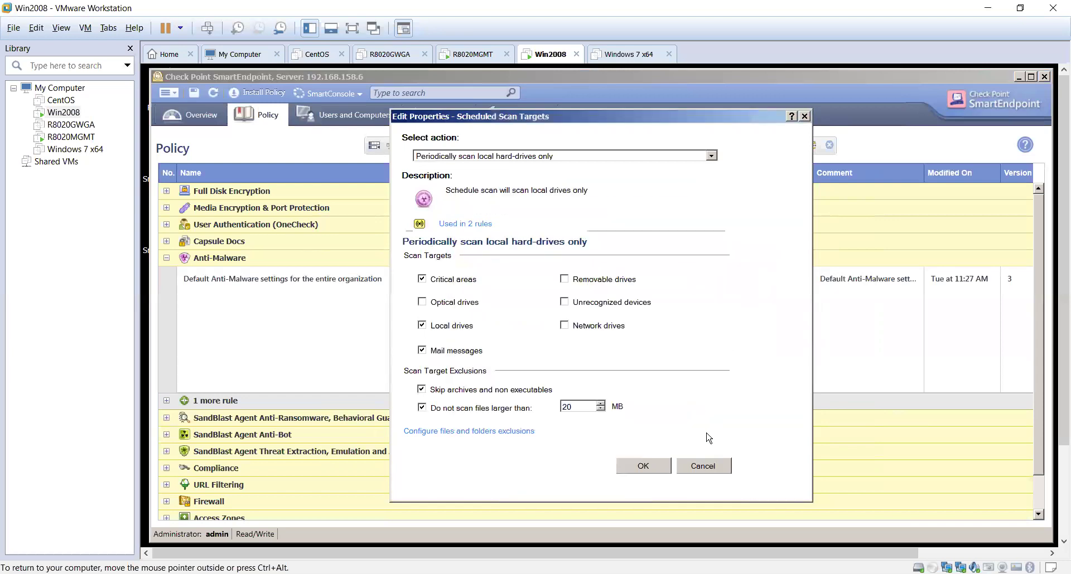
click(703, 469)
click(703, 467)
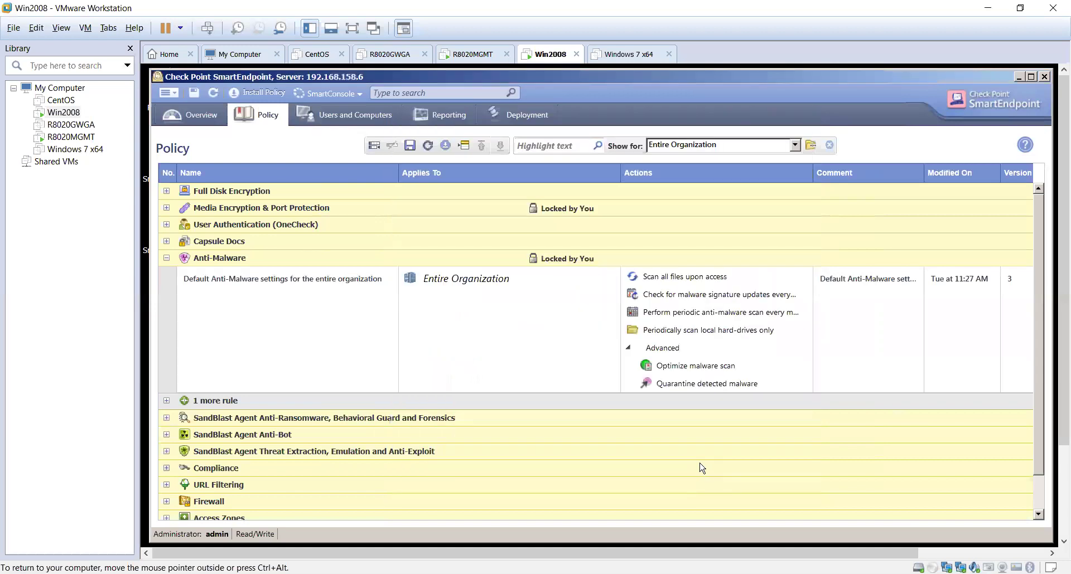
right_click(673, 372)
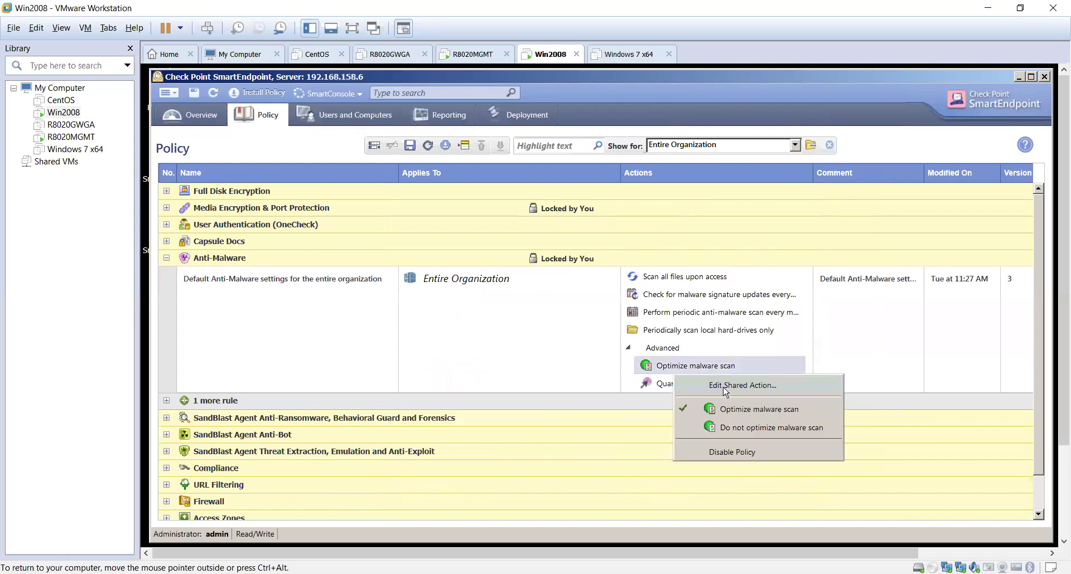
click(725, 386)
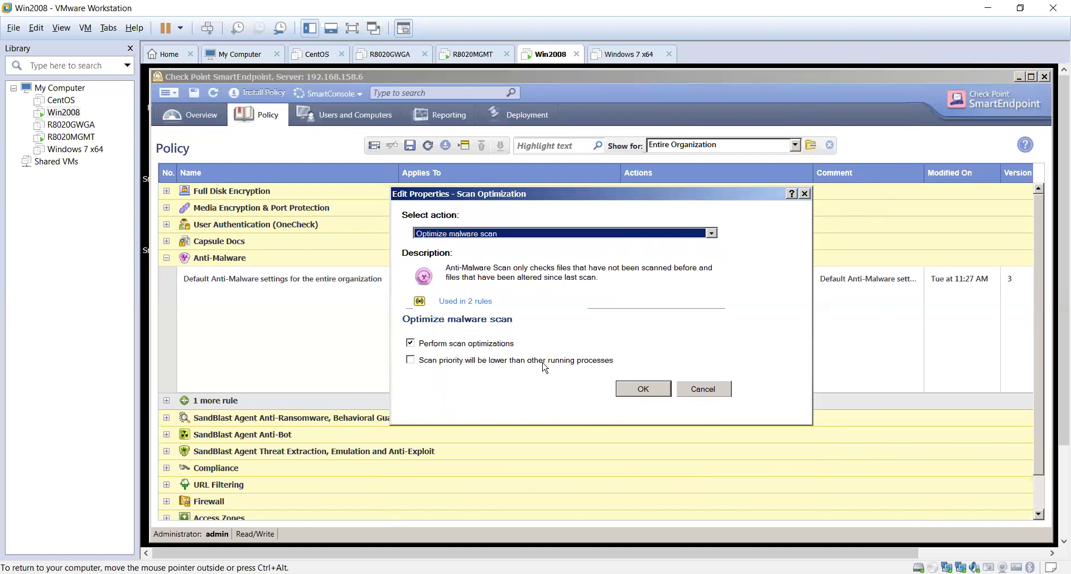
click(713, 389)
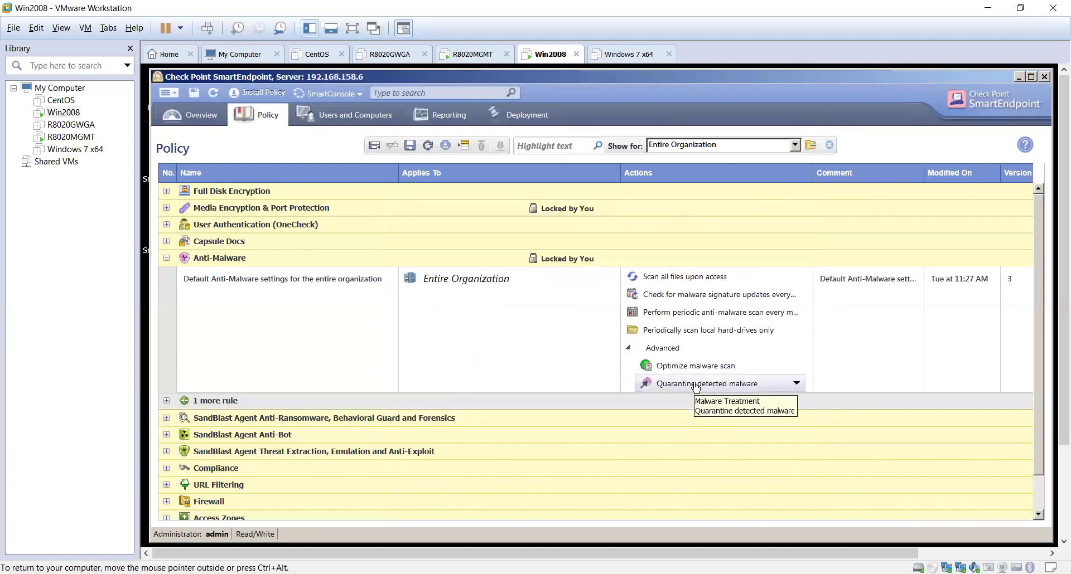
Step: Edit the Malware Treatment action and review the infection-by-name exclusions, adding none
click(695, 384)
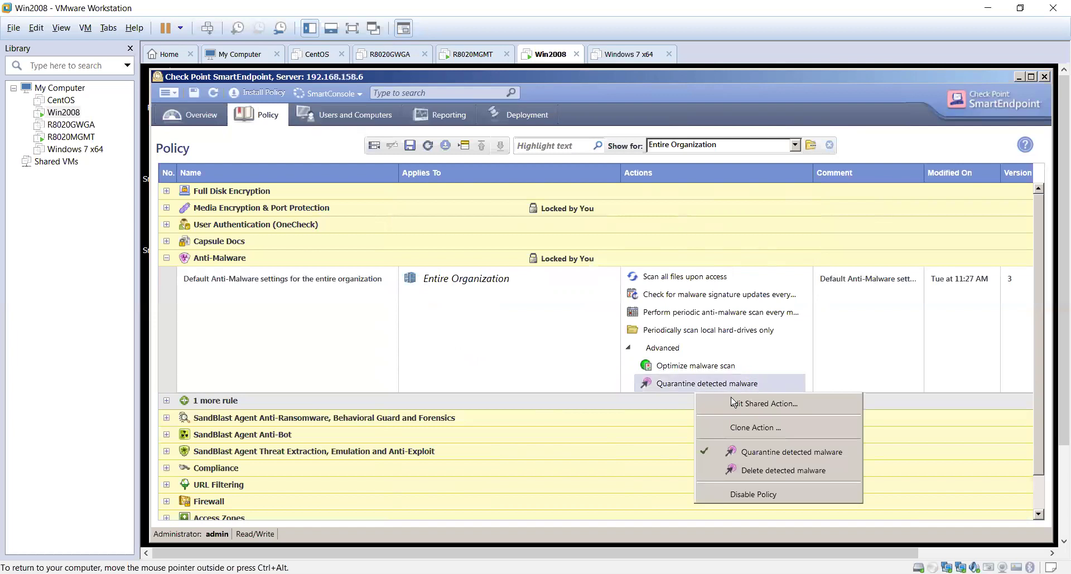
click(733, 403)
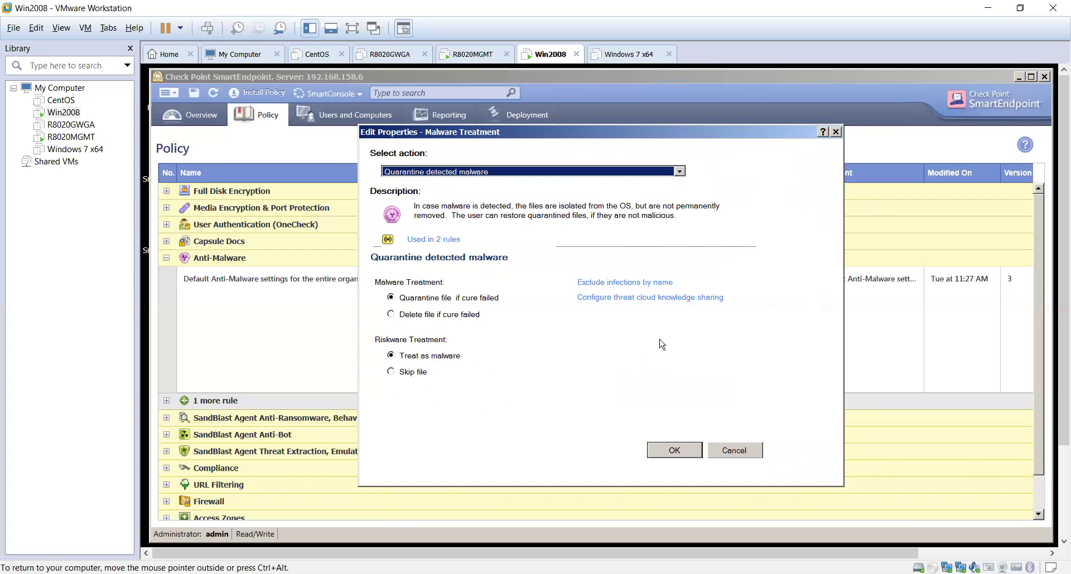
click(612, 284)
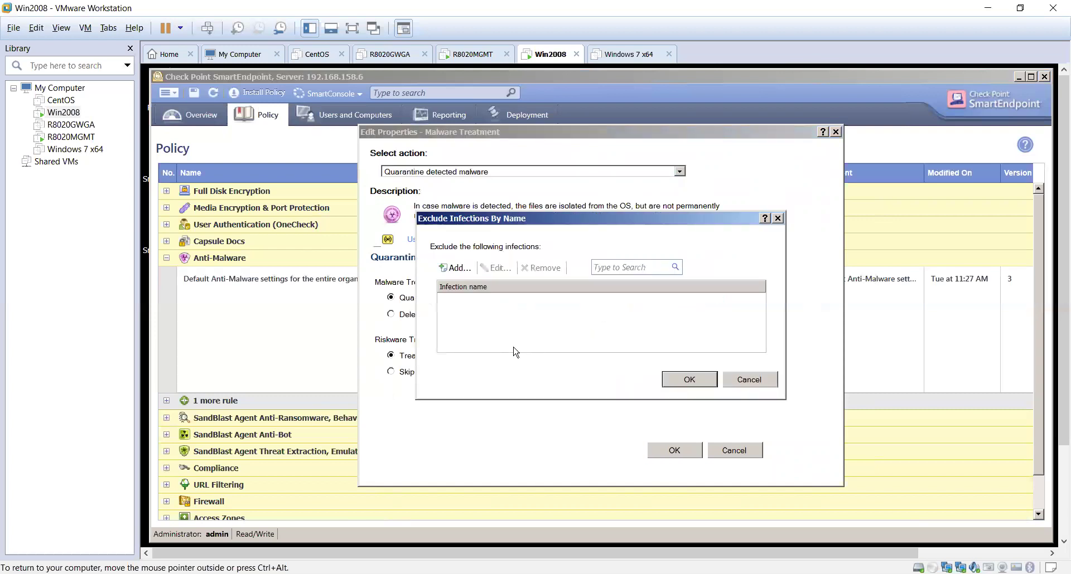
click(467, 273)
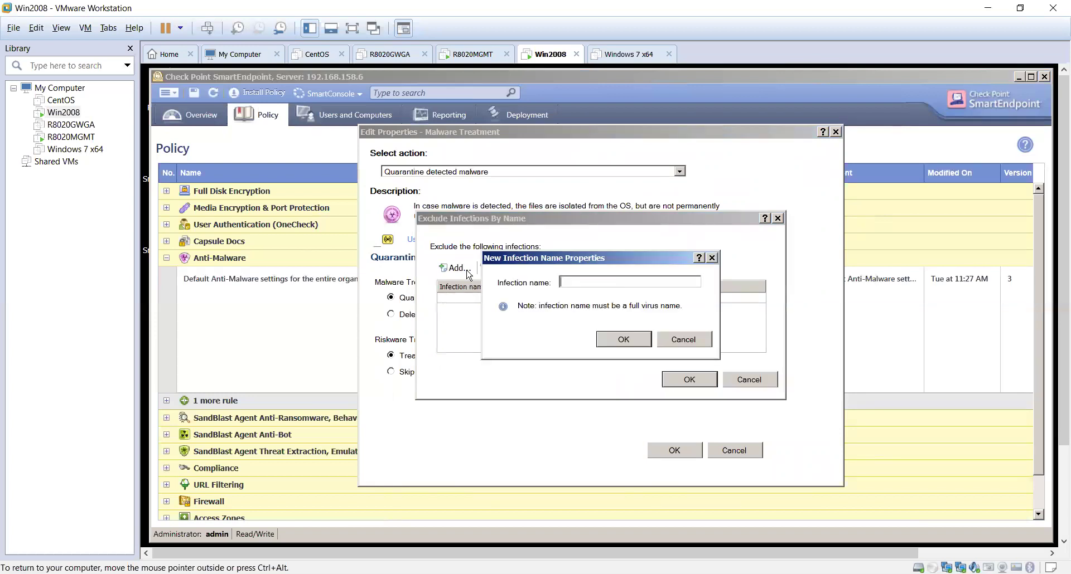
click(673, 344)
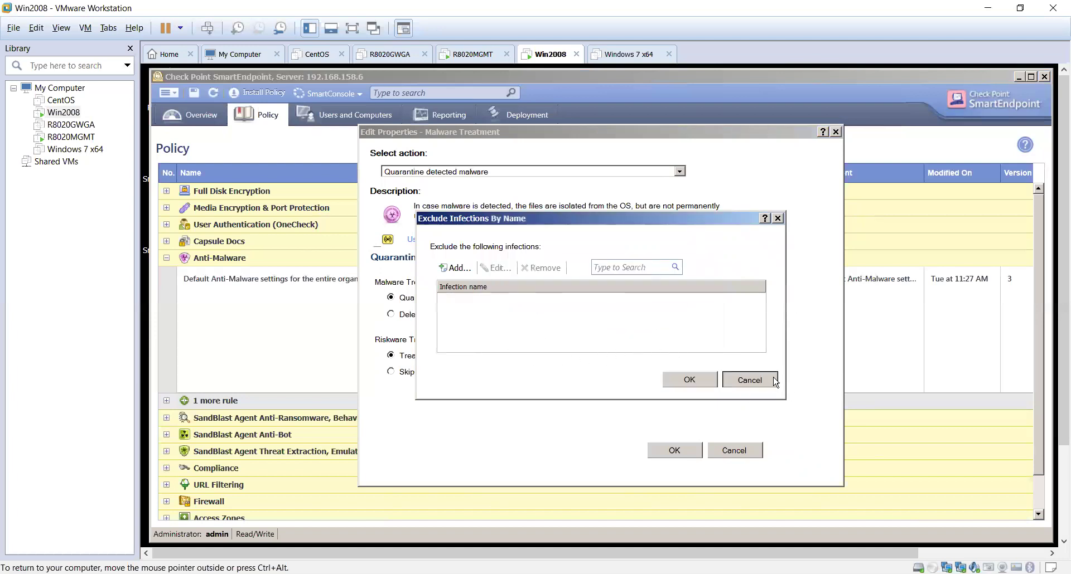
click(749, 379)
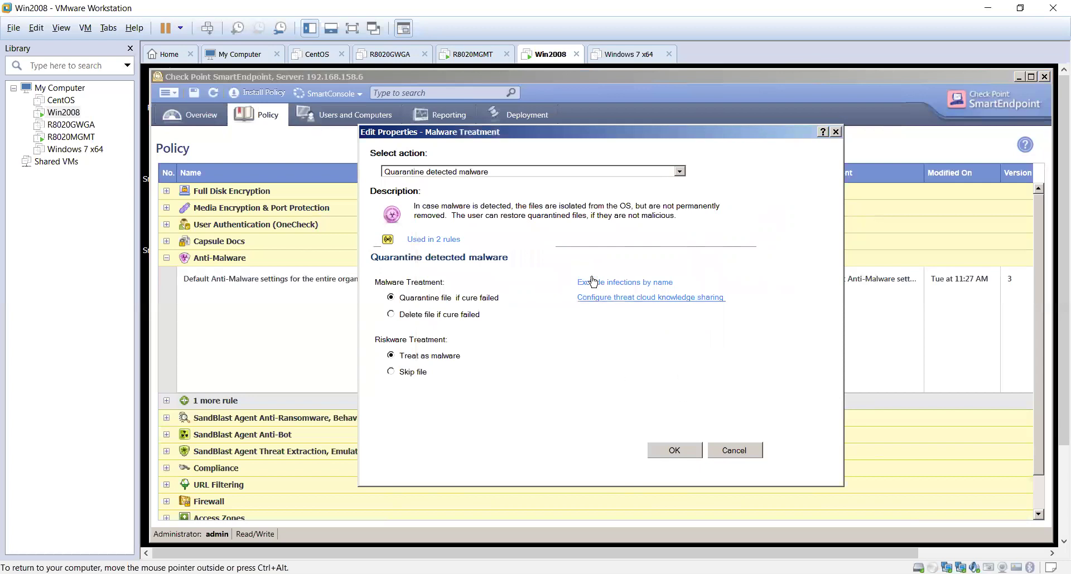
Step: Review the Threat Cloud knowledge sharing settings, then cancel it and the Malware Treatment dialog
click(649, 300)
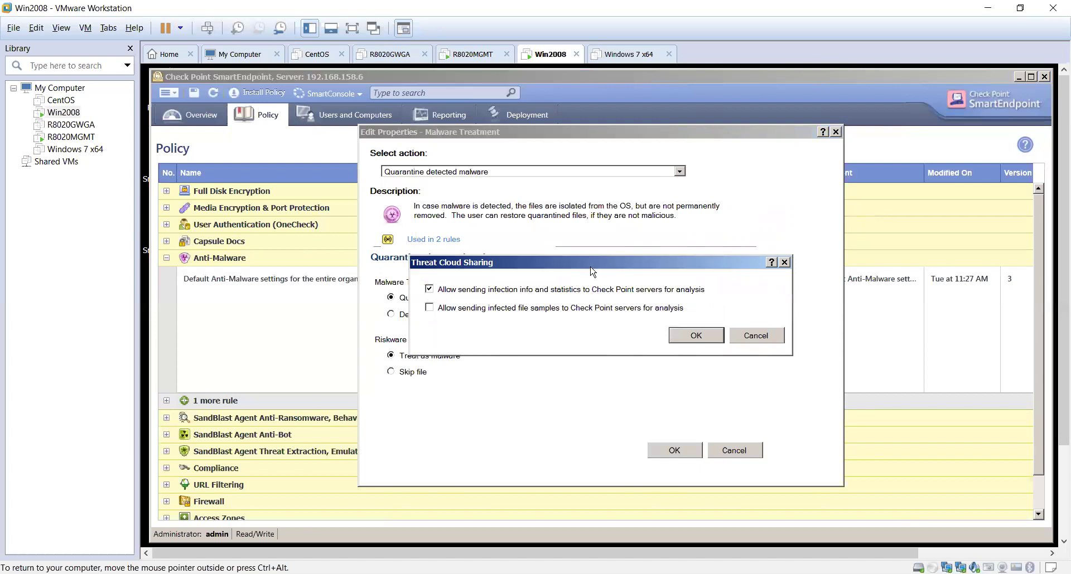
drag(592, 267, 587, 338)
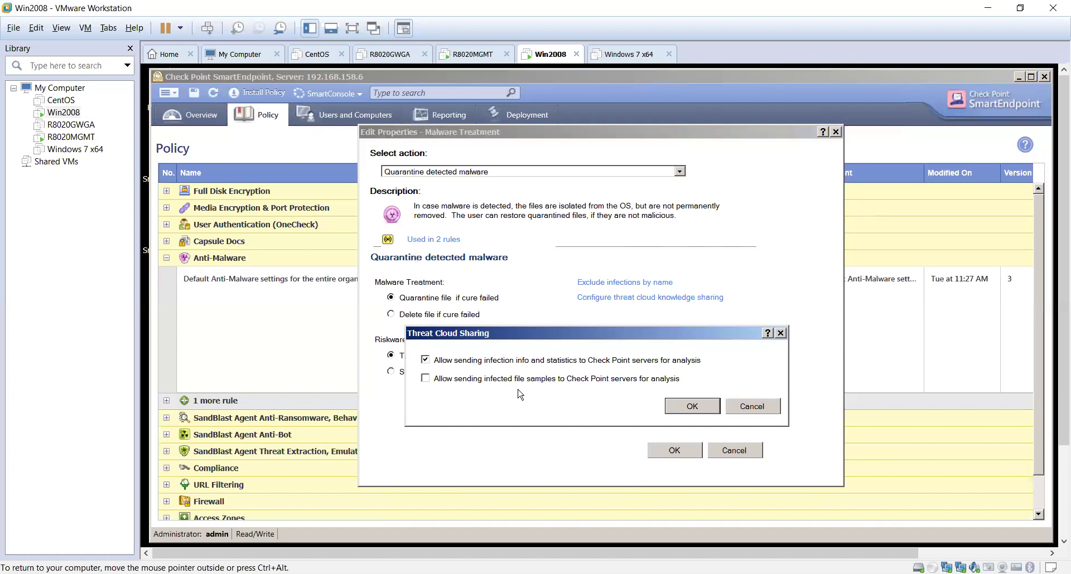
click(762, 412)
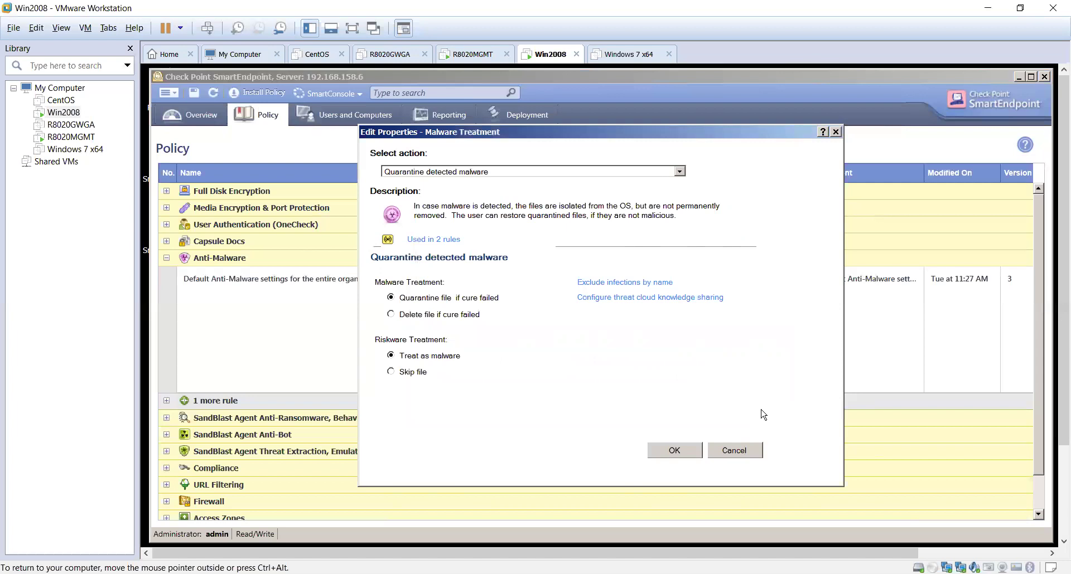
click(746, 455)
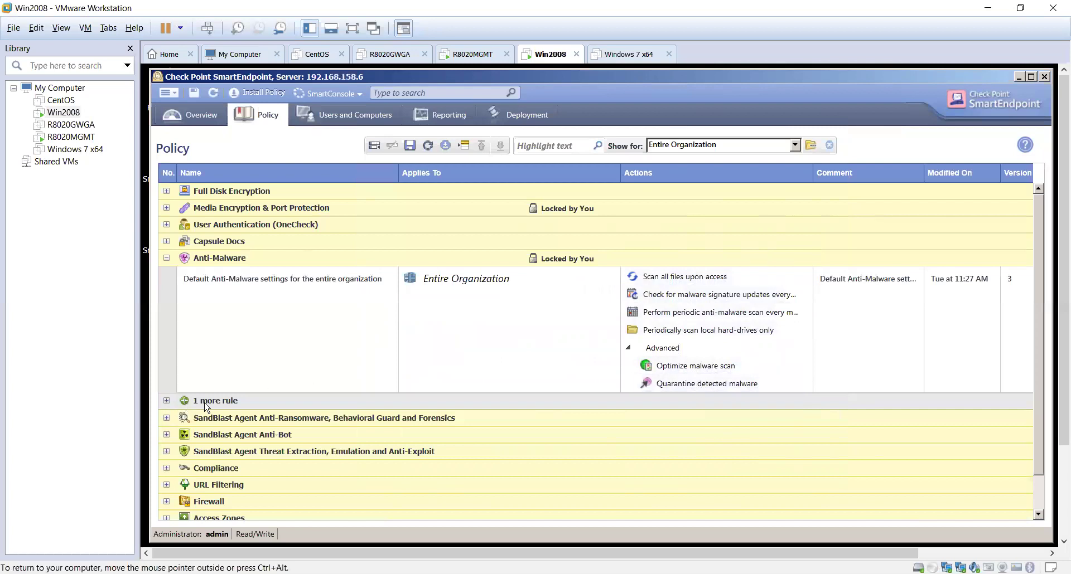
click(166, 401)
click(166, 401)
click(694, 385)
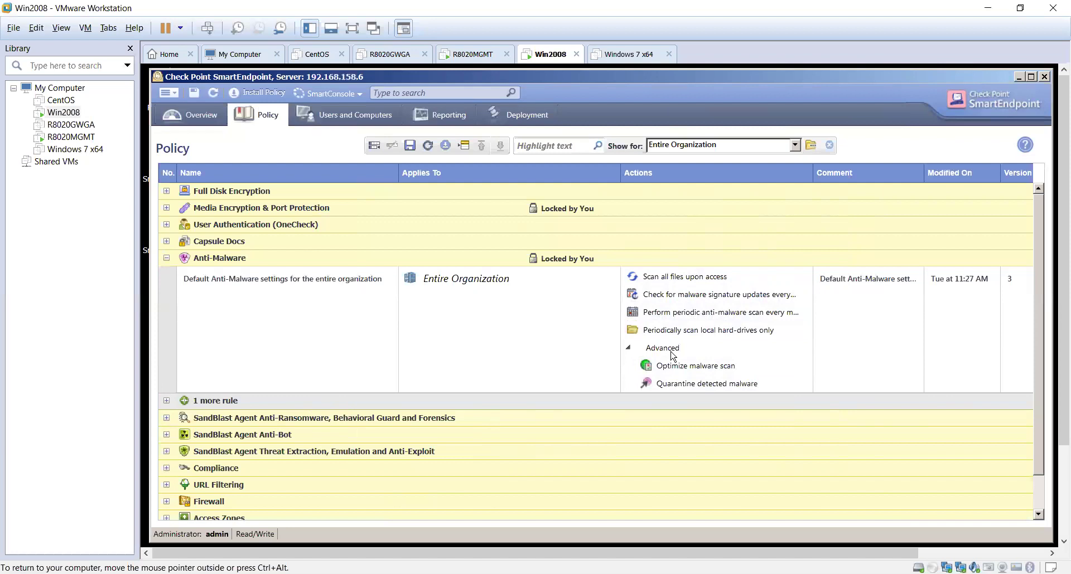